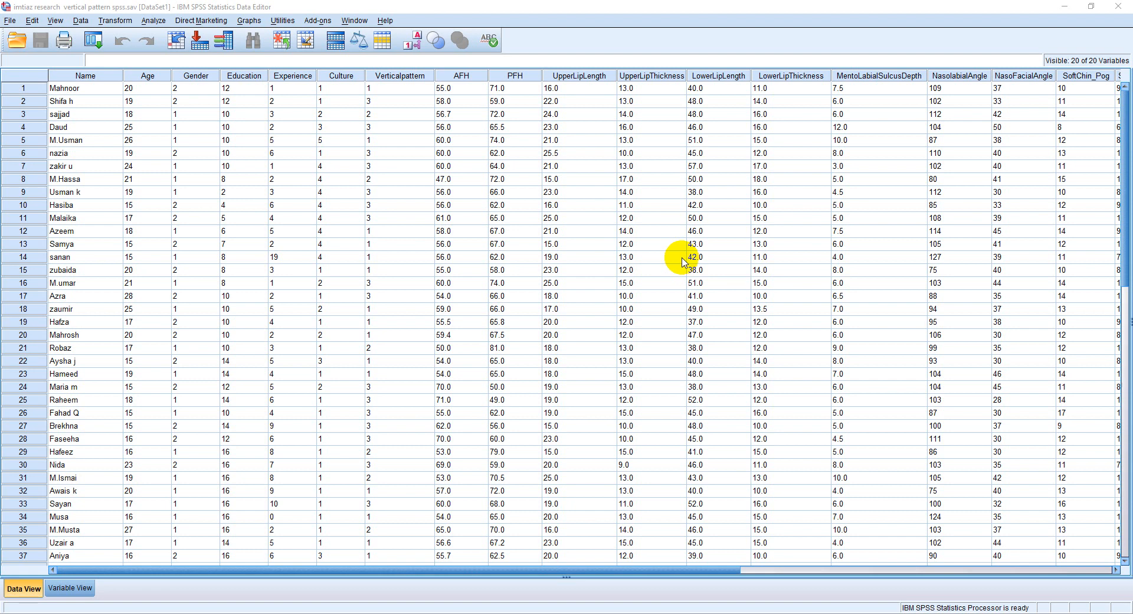
# Step: Look through the dataset's cases from the first to the last row and return to the start
pyautogui.press('XF86AudioLowerVolume')
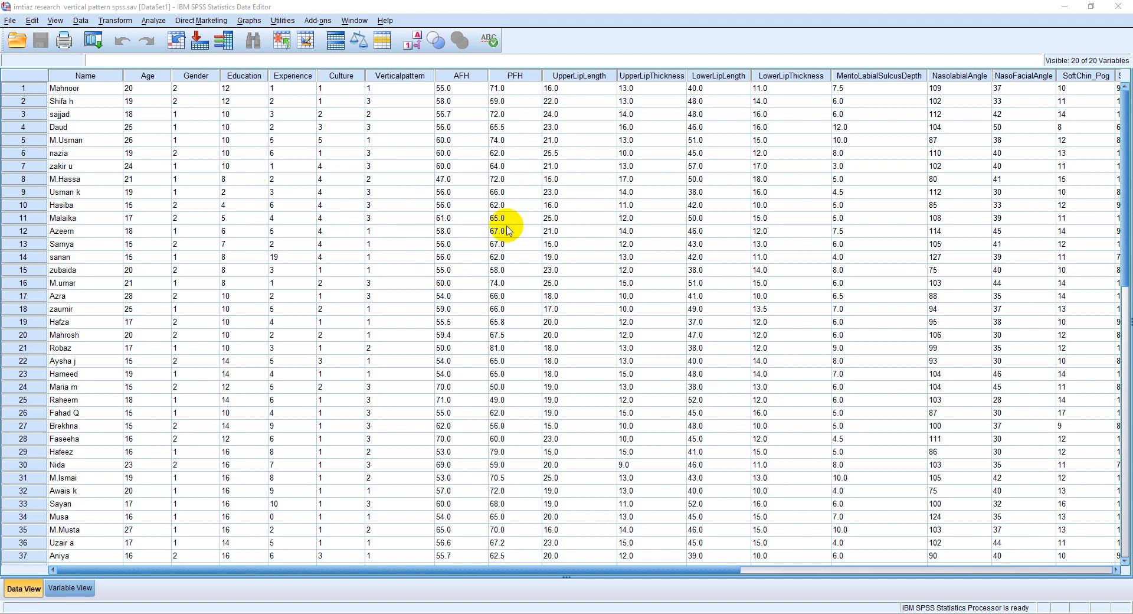
pyautogui.scroll(-10, 502, 229)
pyautogui.scroll(2, 509, 230)
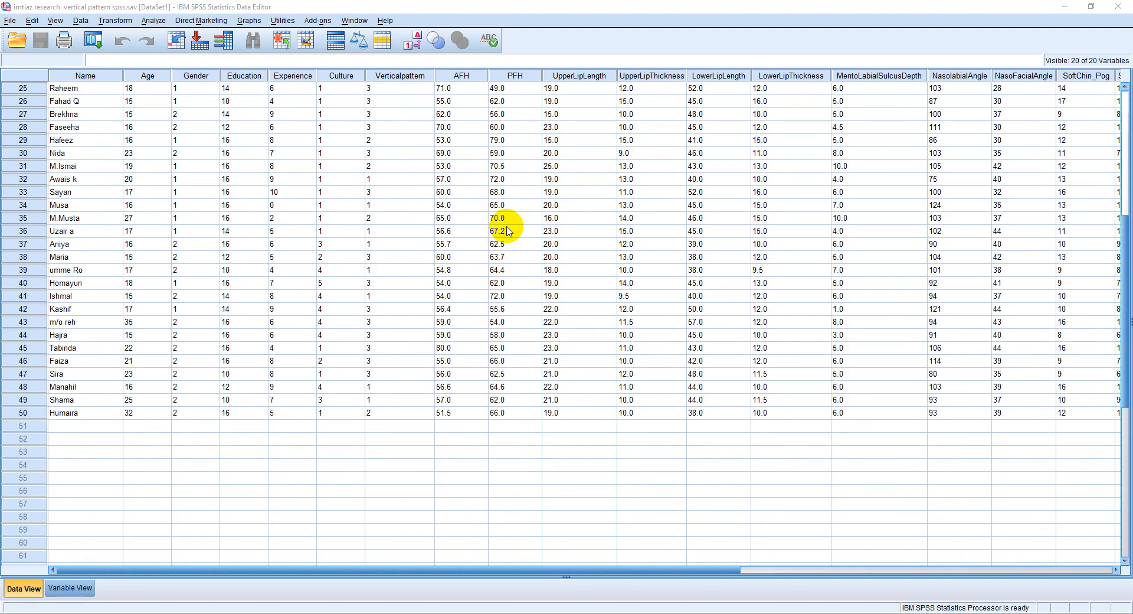
pyautogui.scroll(8, 509, 230)
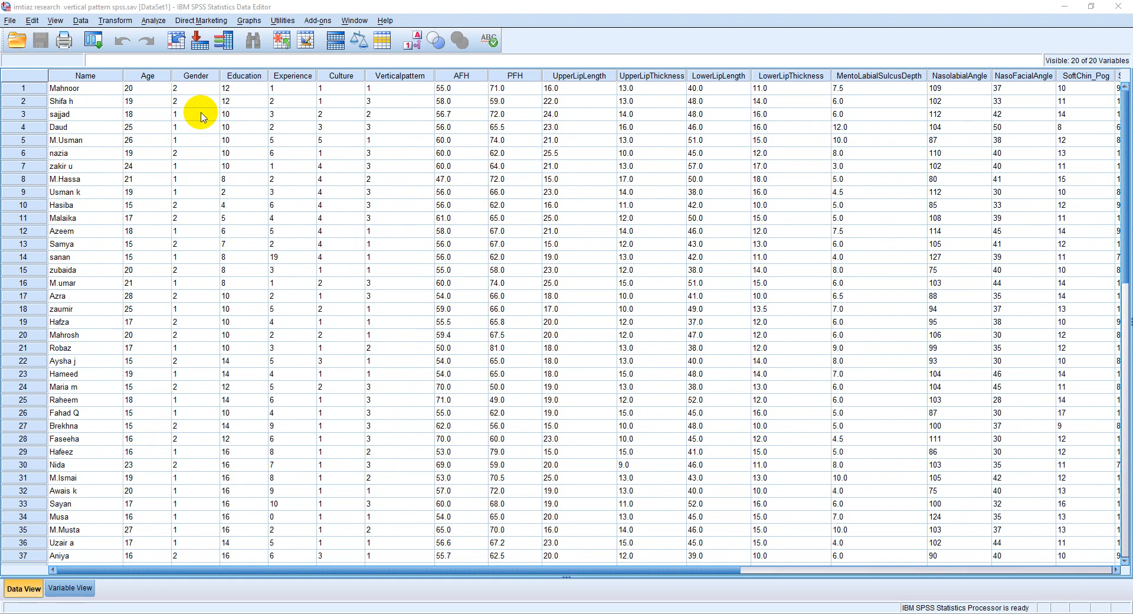
# Step: Display value labels instead of numeric codes in the data, leaving case weighting unchanged
pyautogui.click(358, 37)
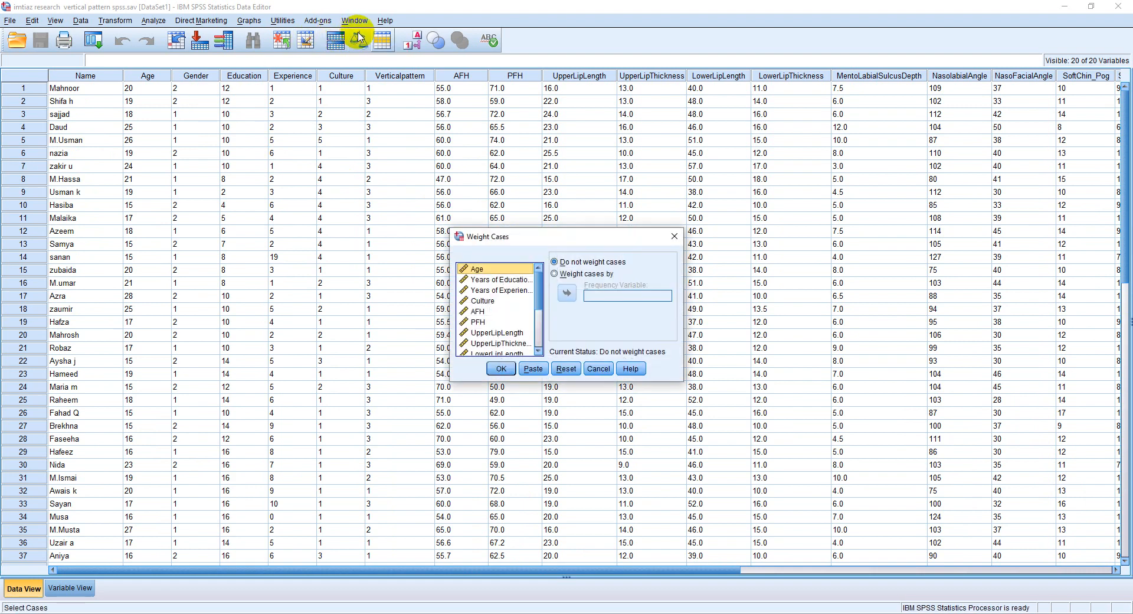
pyautogui.click(673, 235)
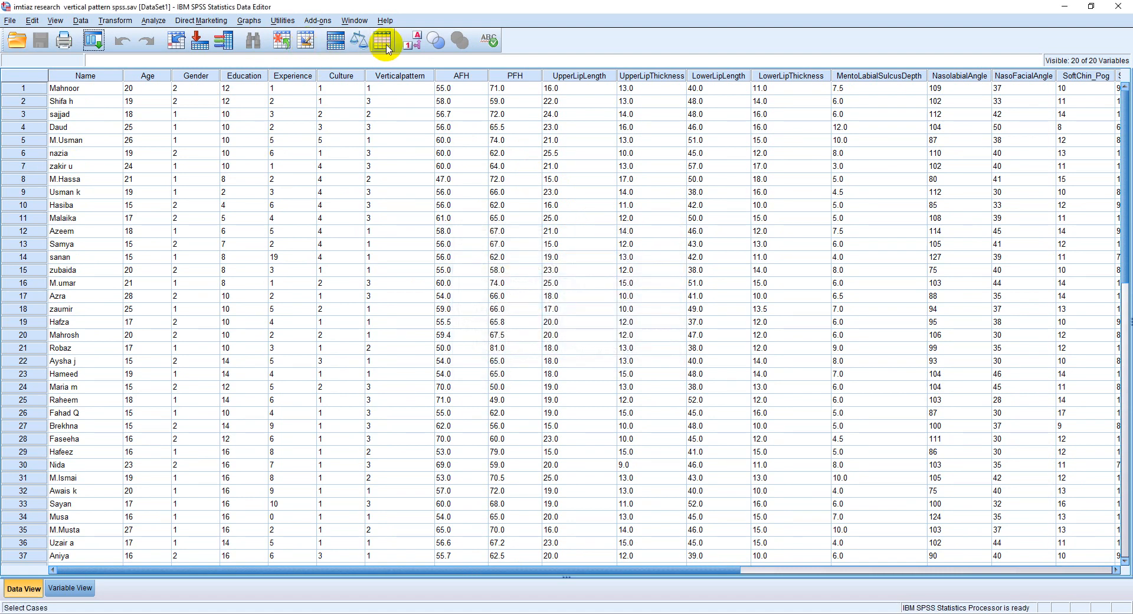
pyautogui.click(407, 48)
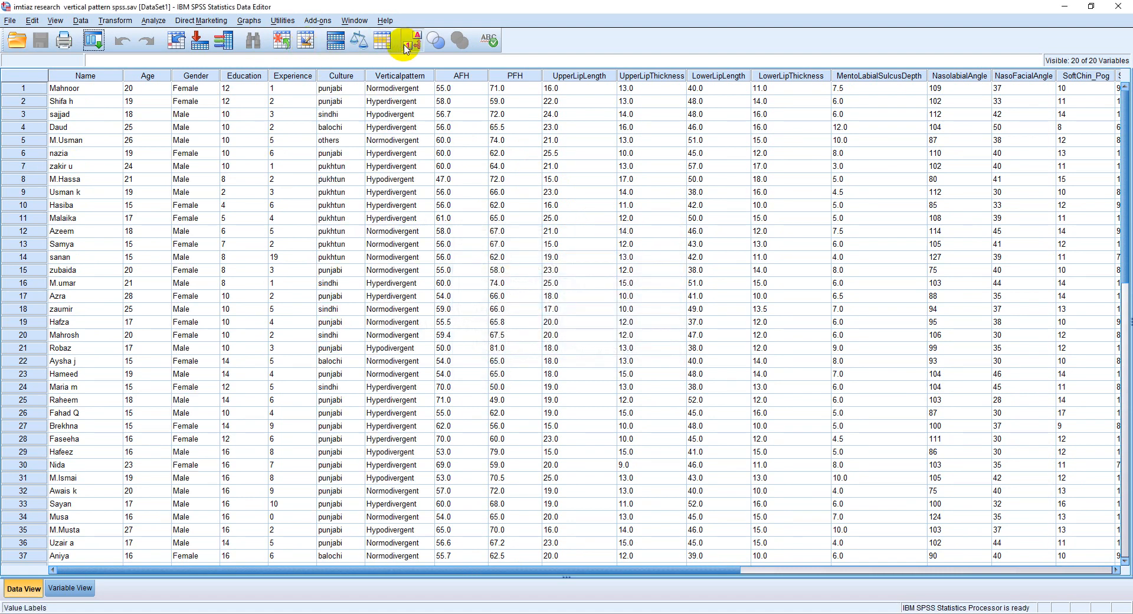
# Step: Examine the Gender and AFH columns and the first and third cases, and switch the data back to numeric codes
pyautogui.click(191, 76)
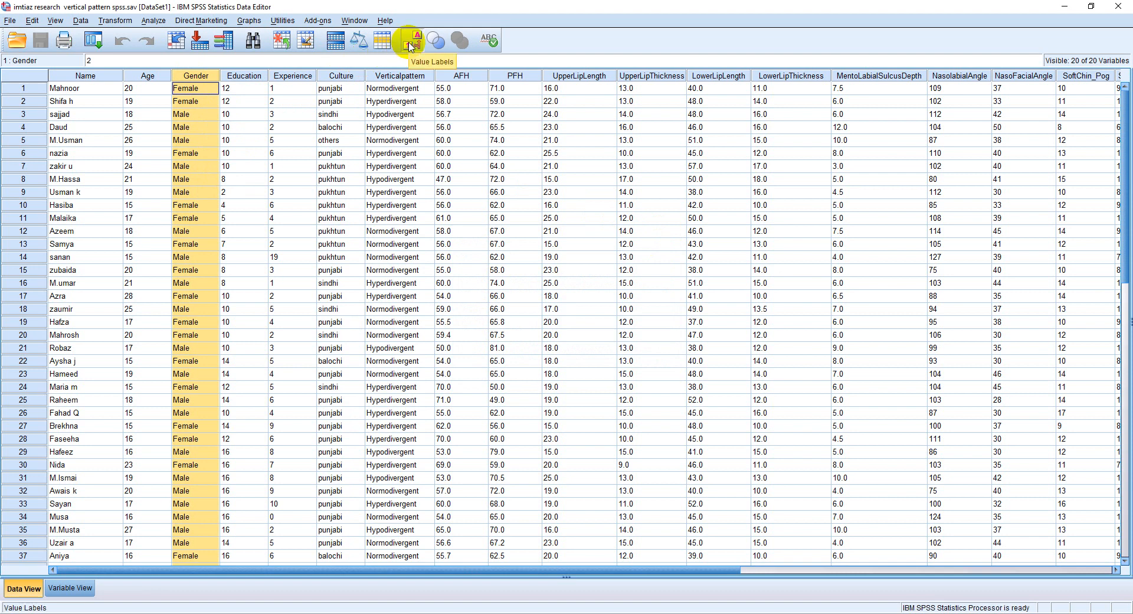
pyautogui.click(463, 75)
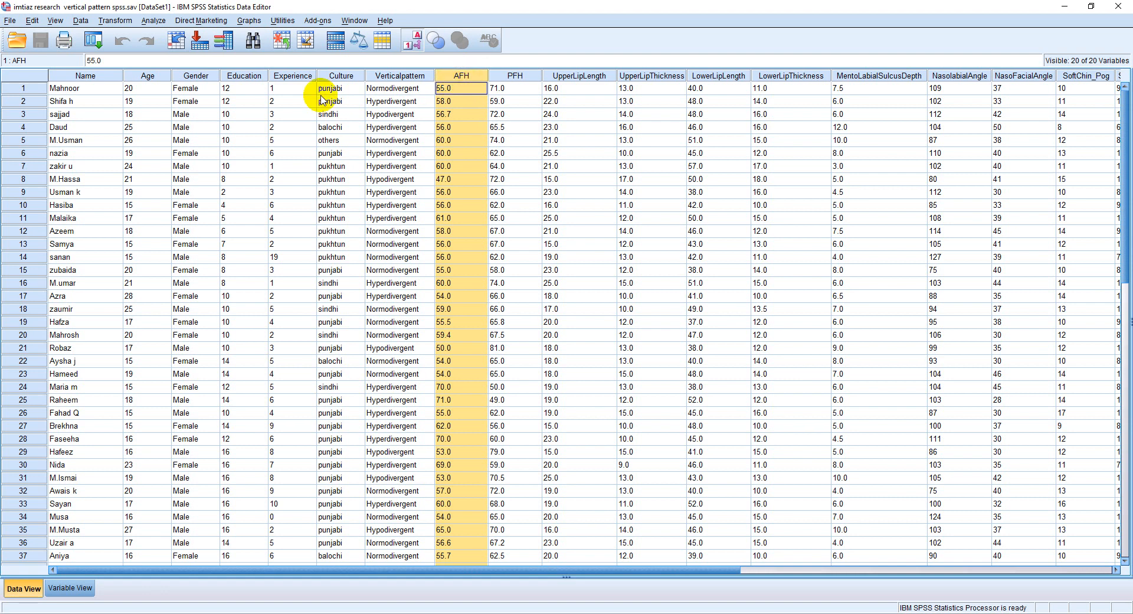
pyautogui.click(189, 77)
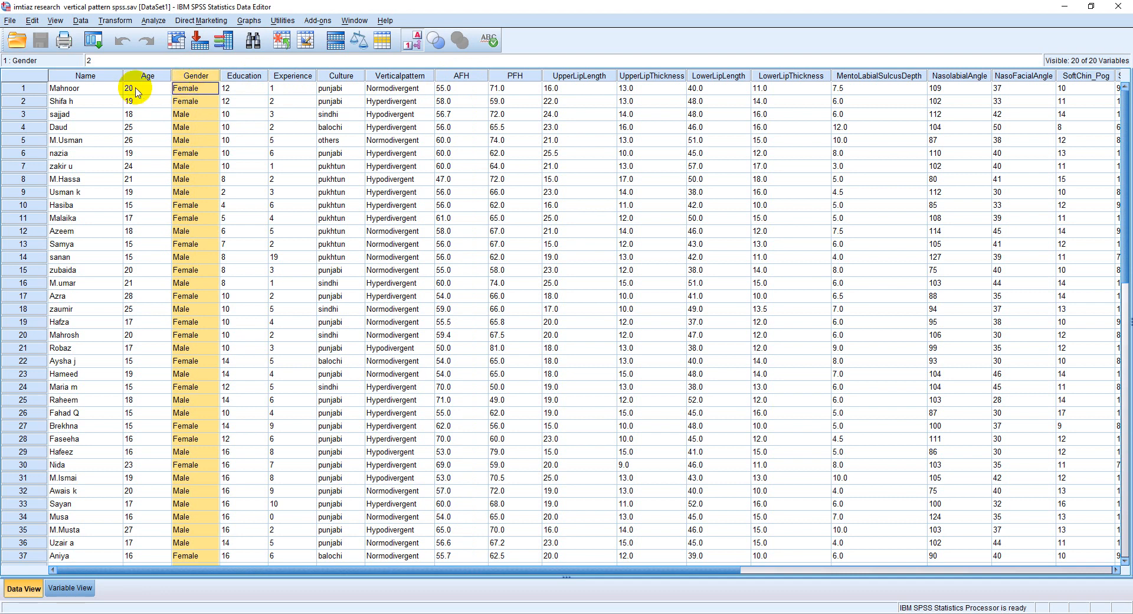
pyautogui.click(25, 89)
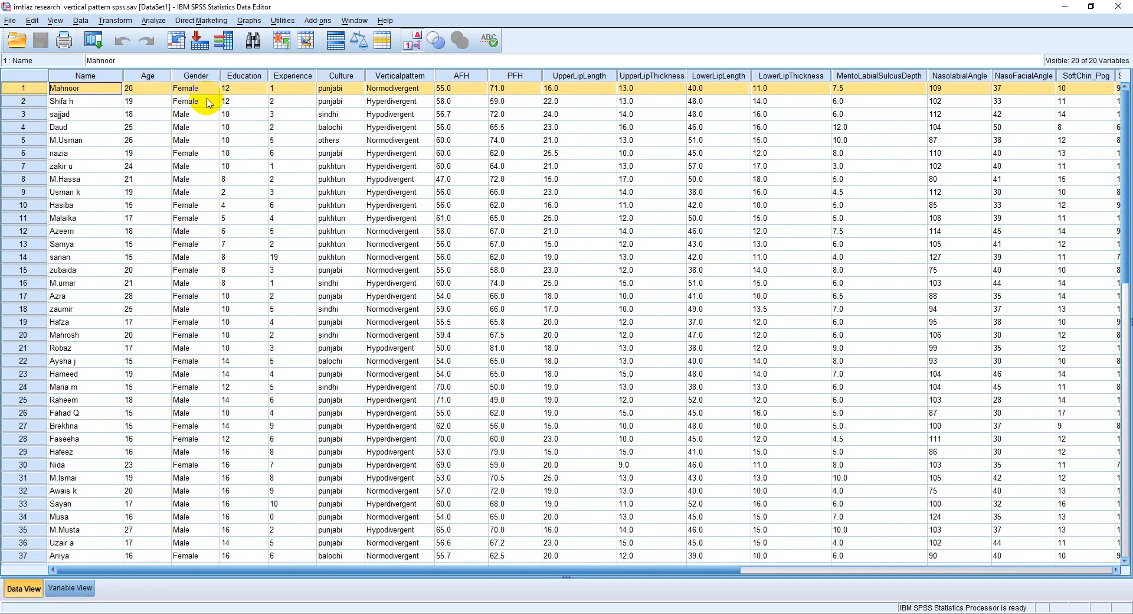
pyautogui.click(460, 114)
pyautogui.click(23, 114)
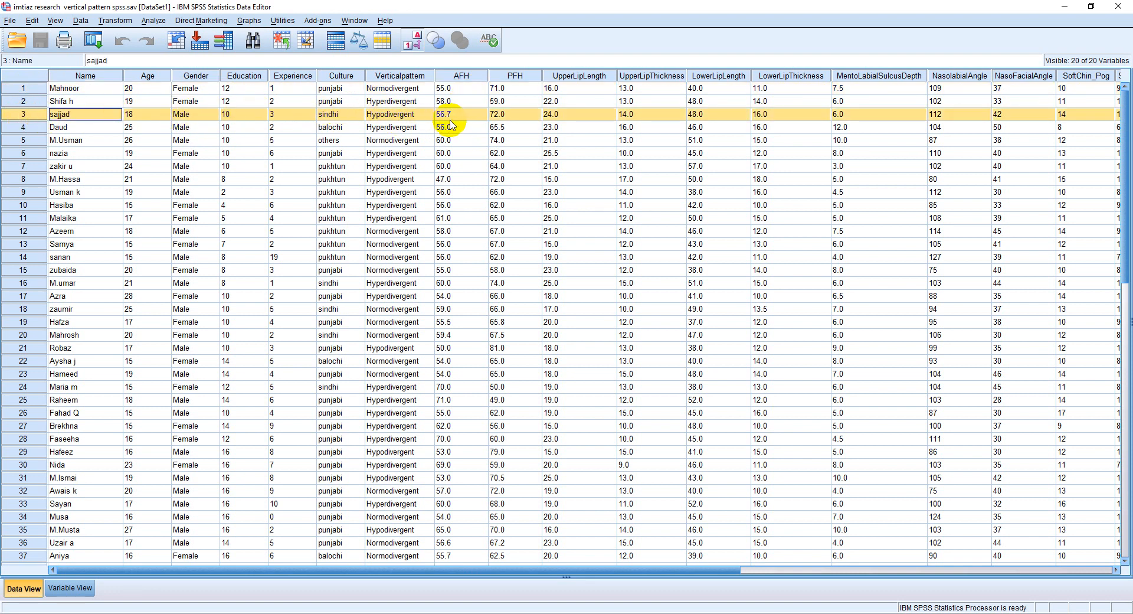
pyautogui.click(415, 44)
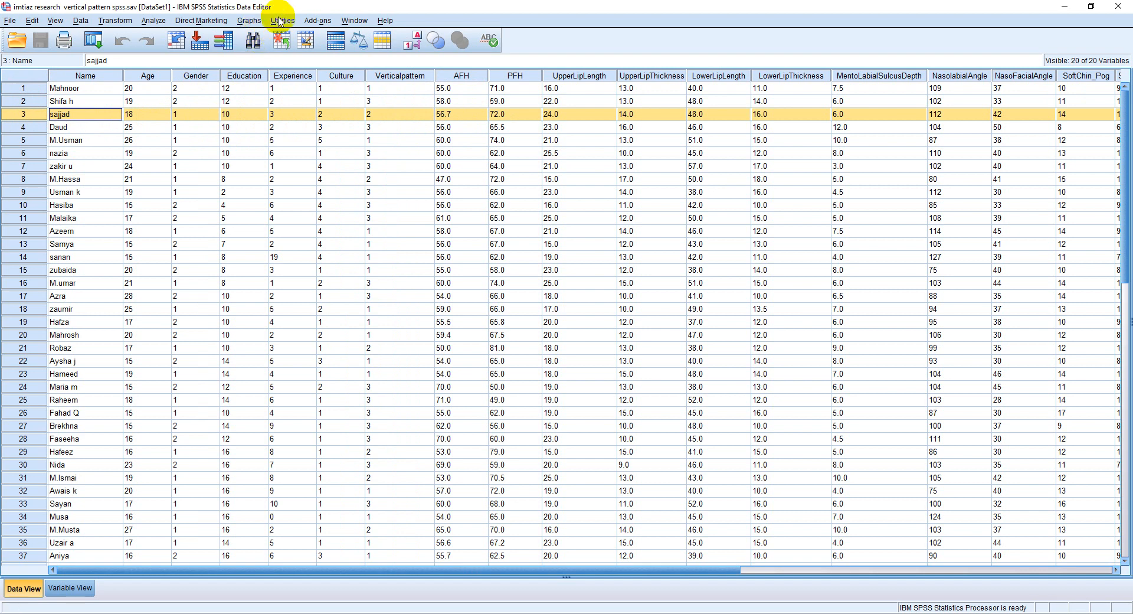
# Step: Start an Independent-Samples T Test with AFH as the test variable
pyautogui.click(165, 22)
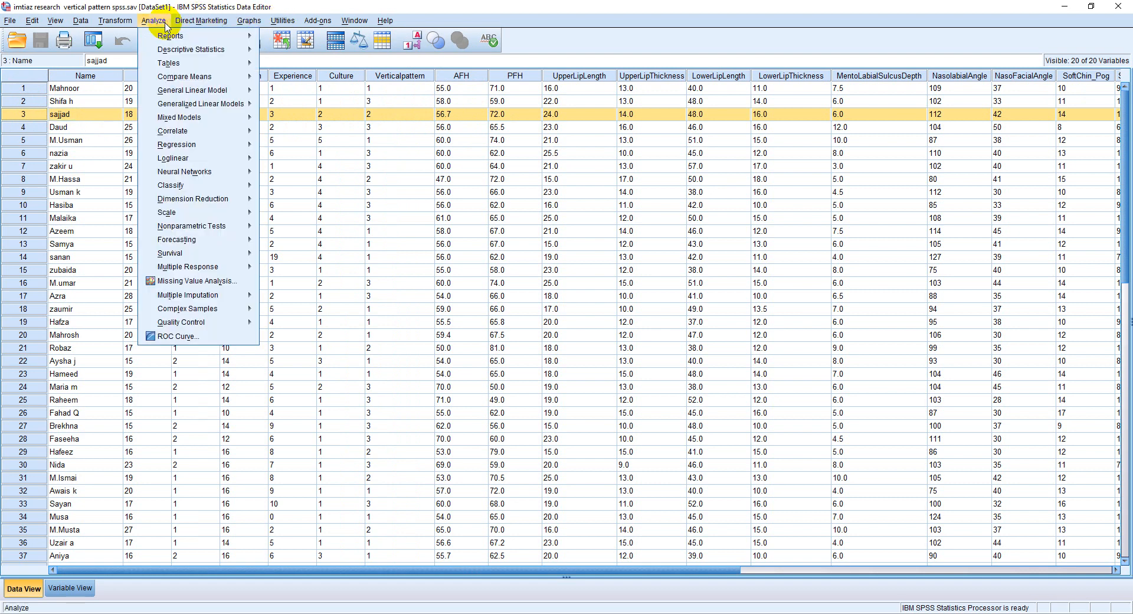
pyautogui.moveTo(170, 78)
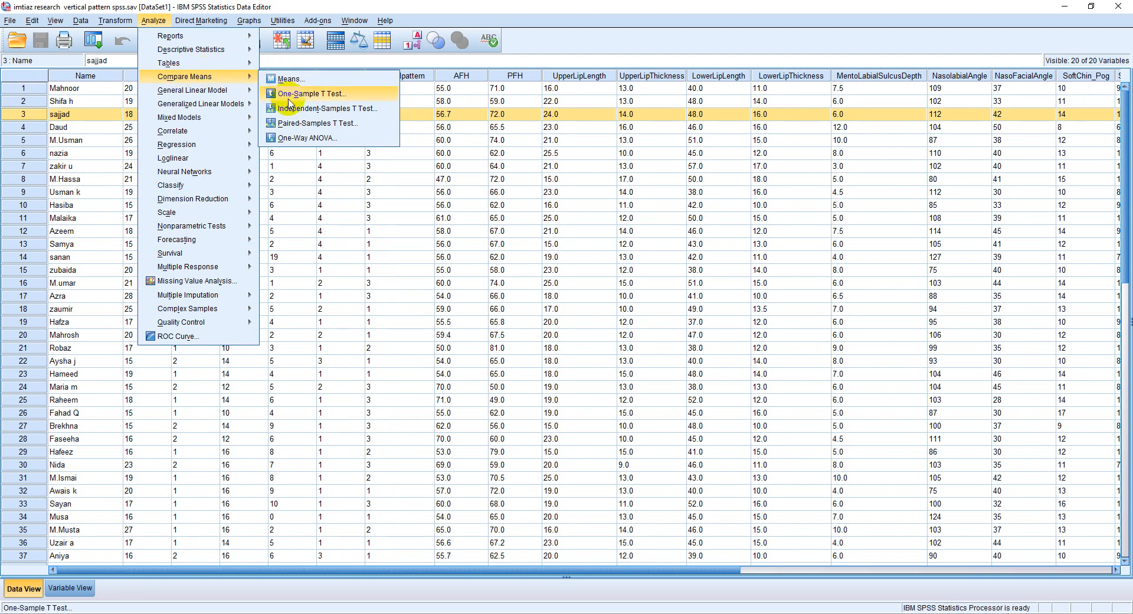
pyautogui.click(294, 110)
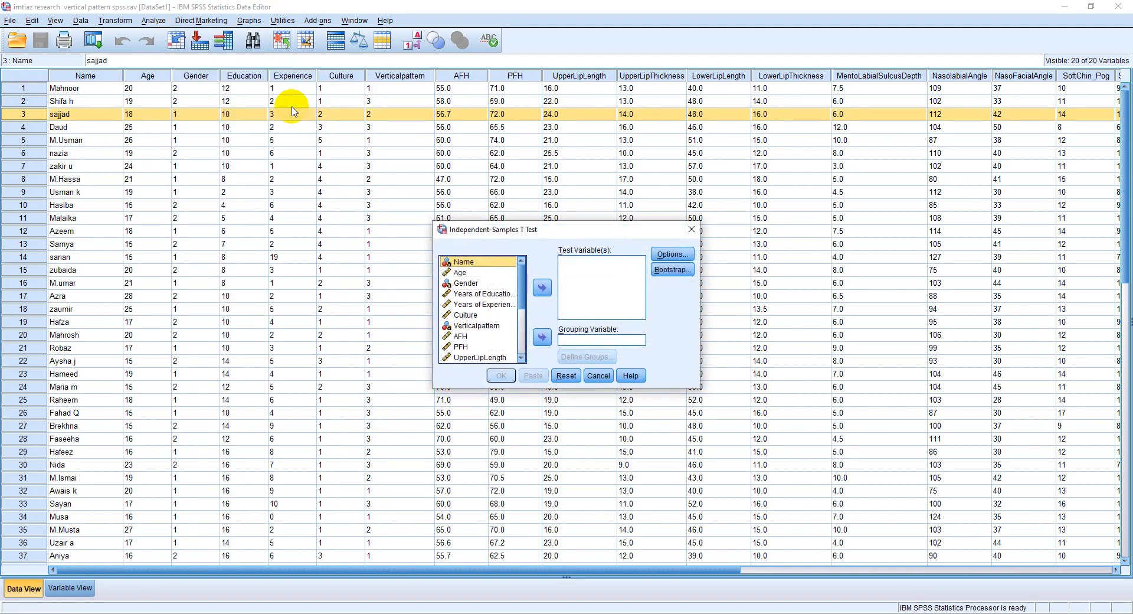
pyautogui.click(457, 341)
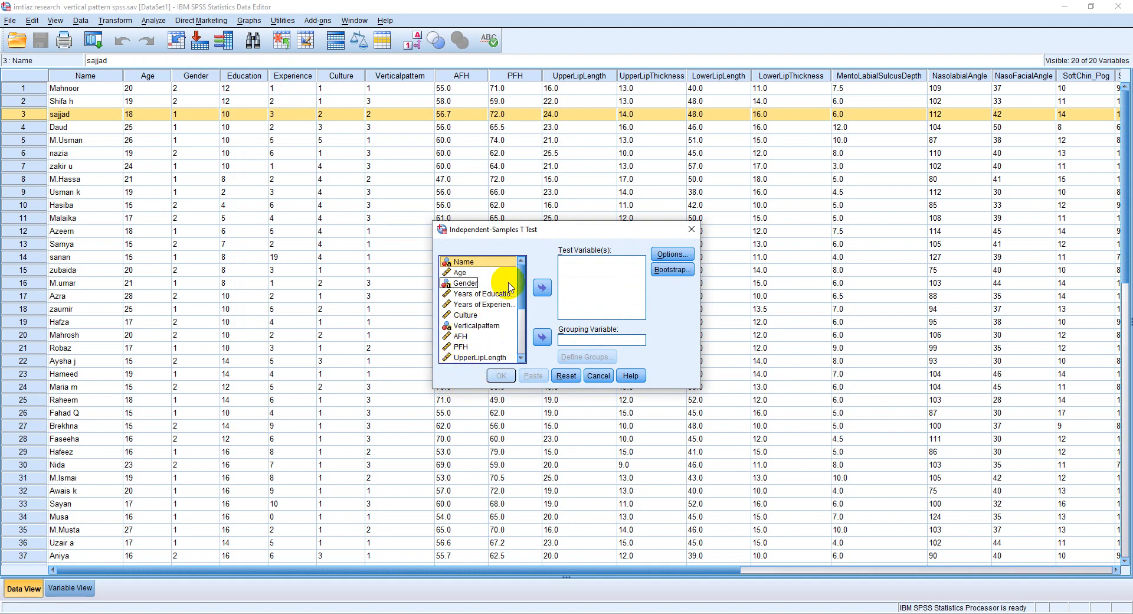
pyautogui.click(460, 338)
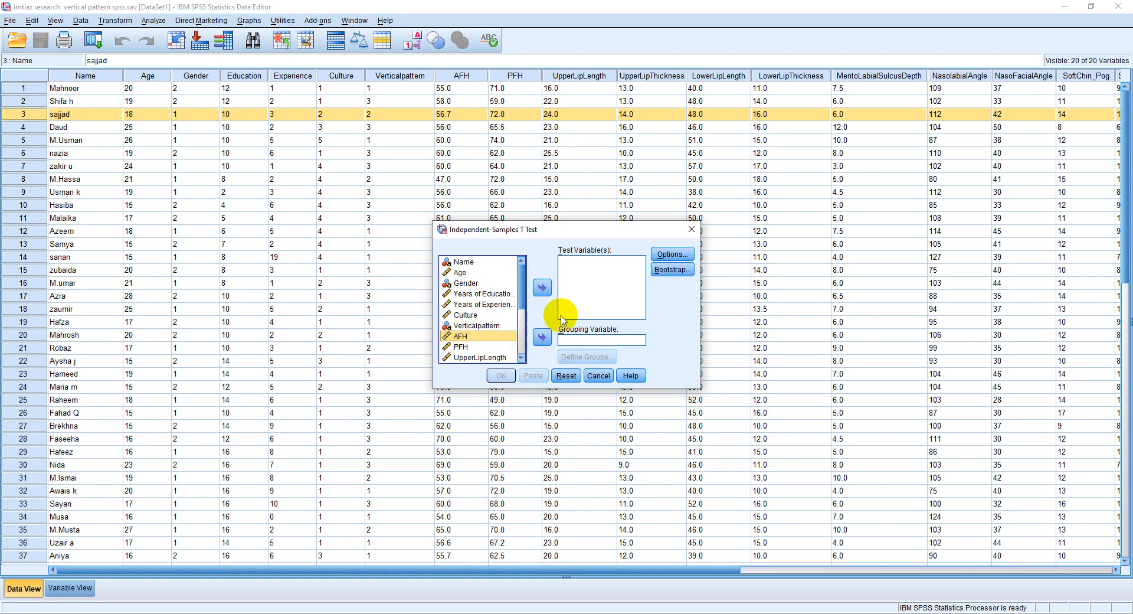
pyautogui.click(543, 288)
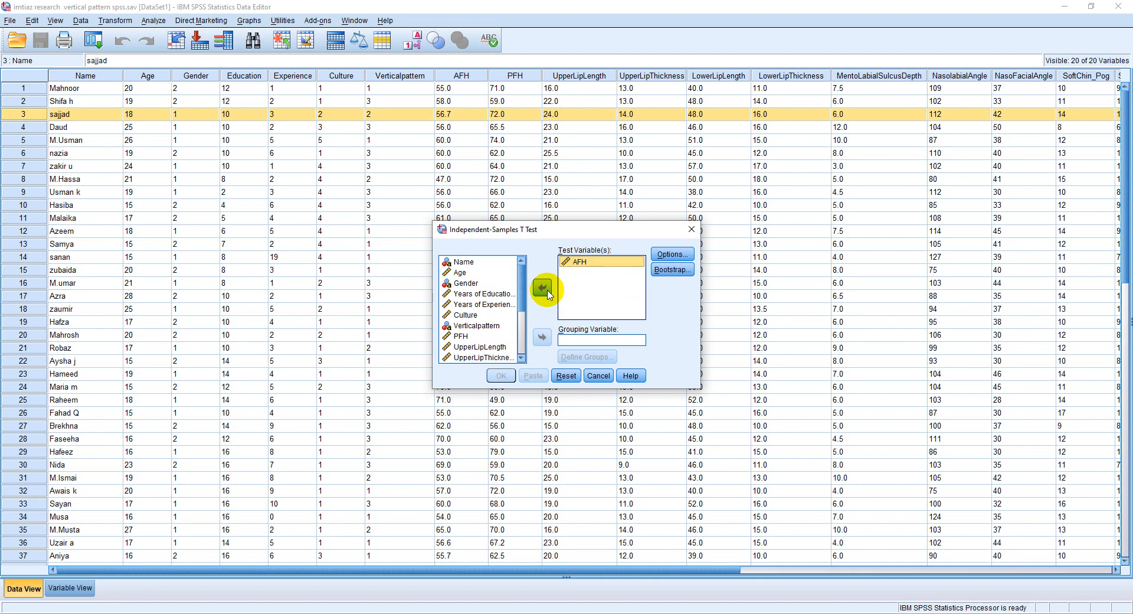
# Step: Set Gender as the grouping variable of the t test
pyautogui.click(568, 341)
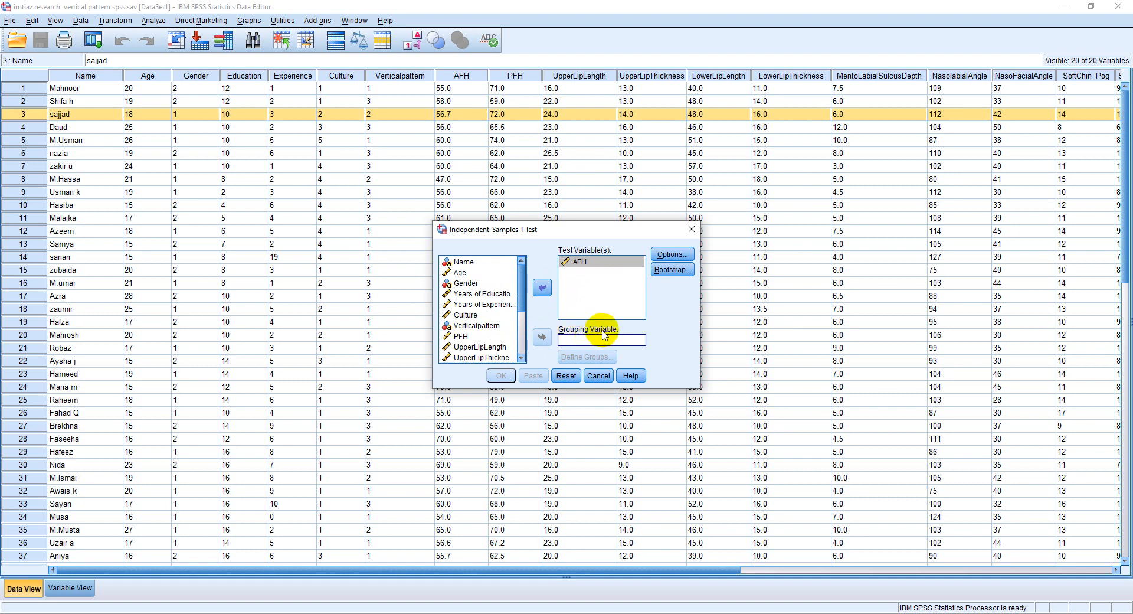
pyautogui.click(466, 283)
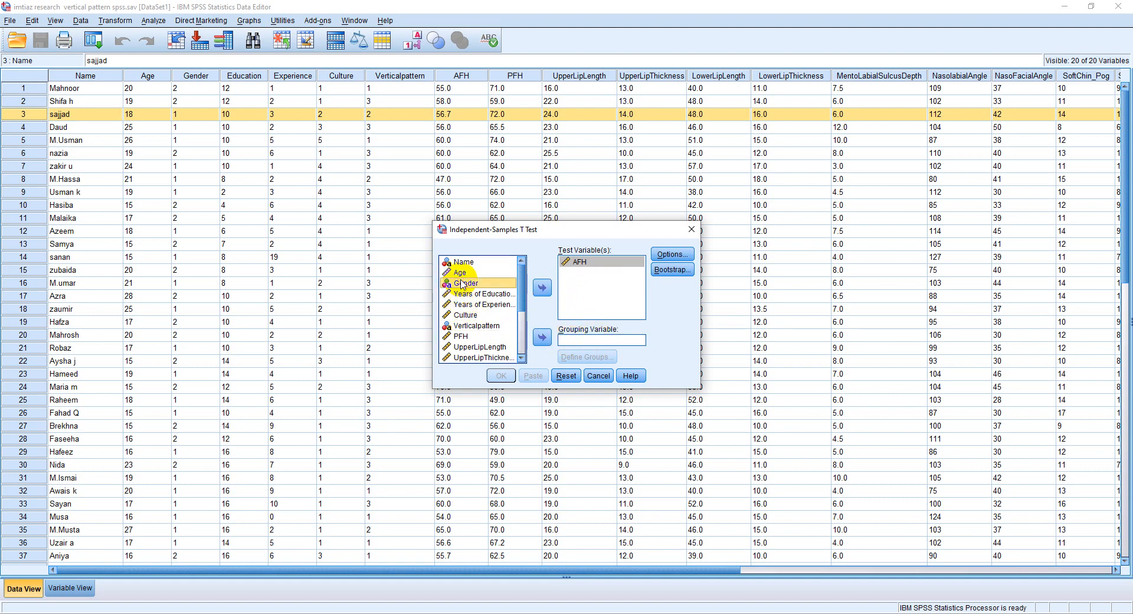
pyautogui.click(539, 341)
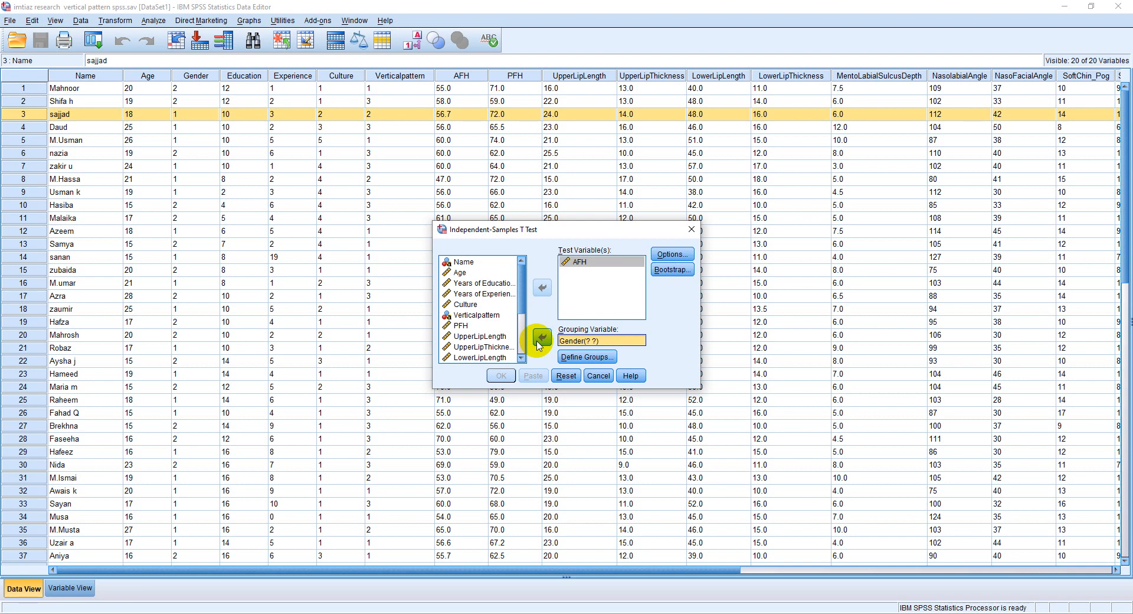
pyautogui.click(599, 344)
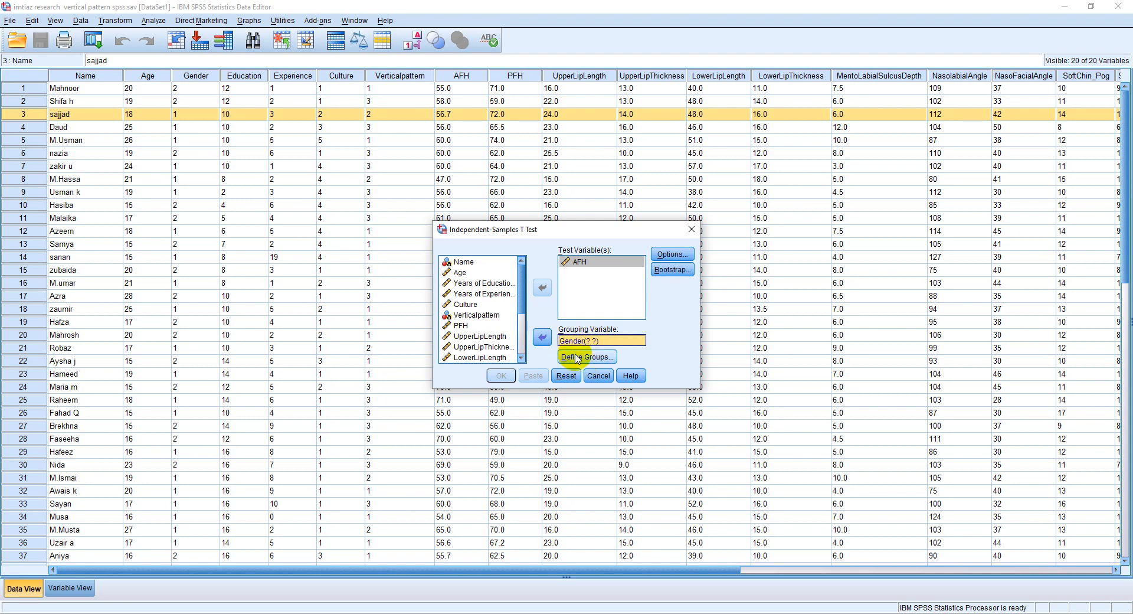
# Step: Define the Gender groups with 1 for Group 1 and 2 for Group 2
pyautogui.click(577, 357)
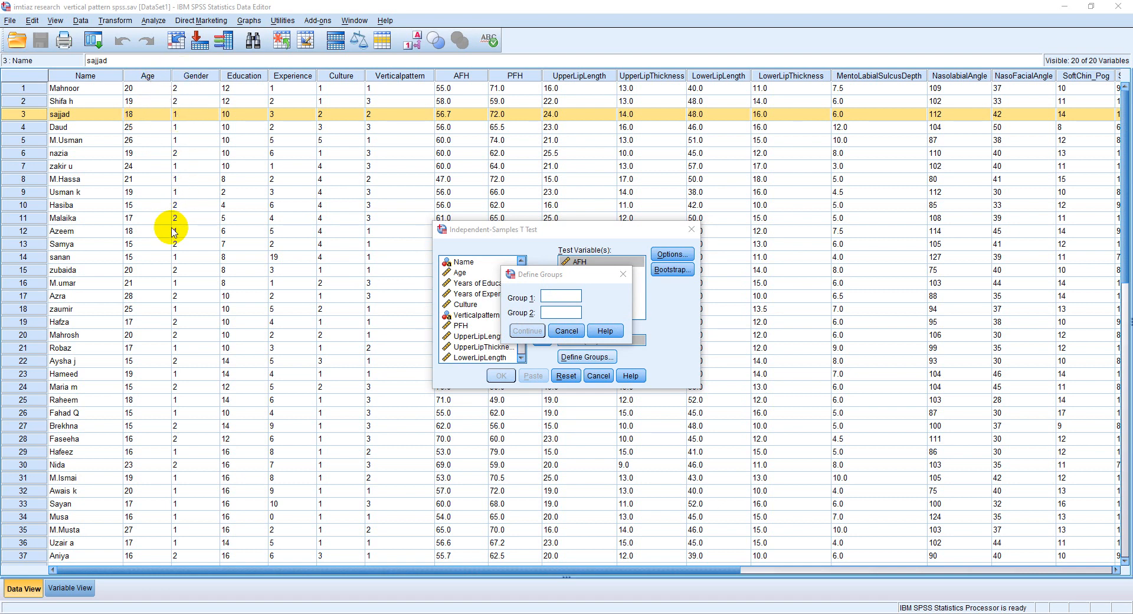
pyautogui.click(545, 297)
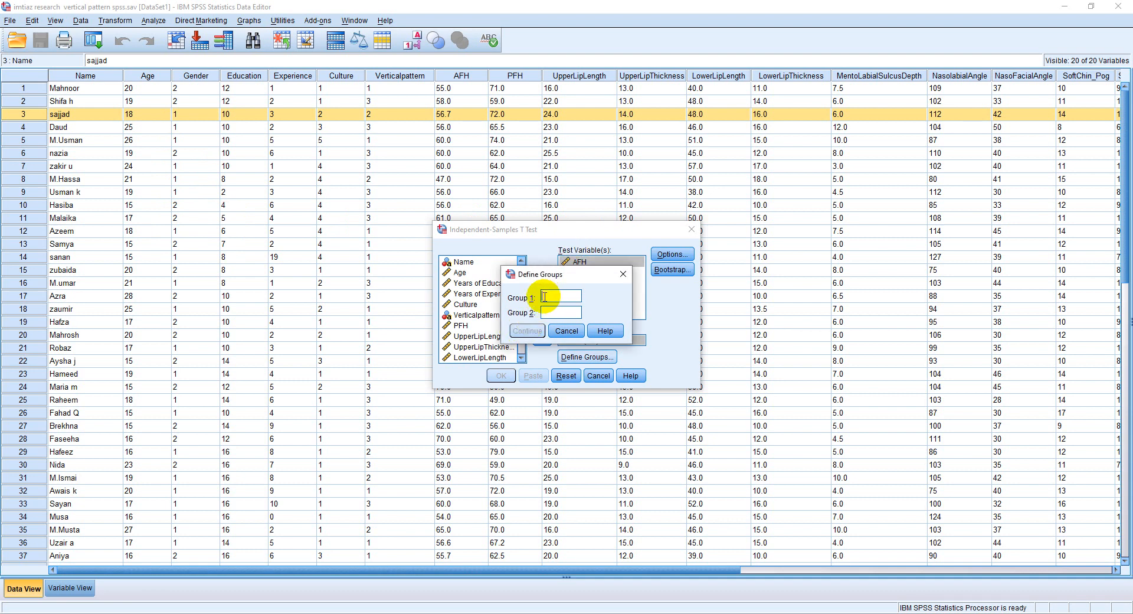
pyautogui.write('1')
pyautogui.click(547, 313)
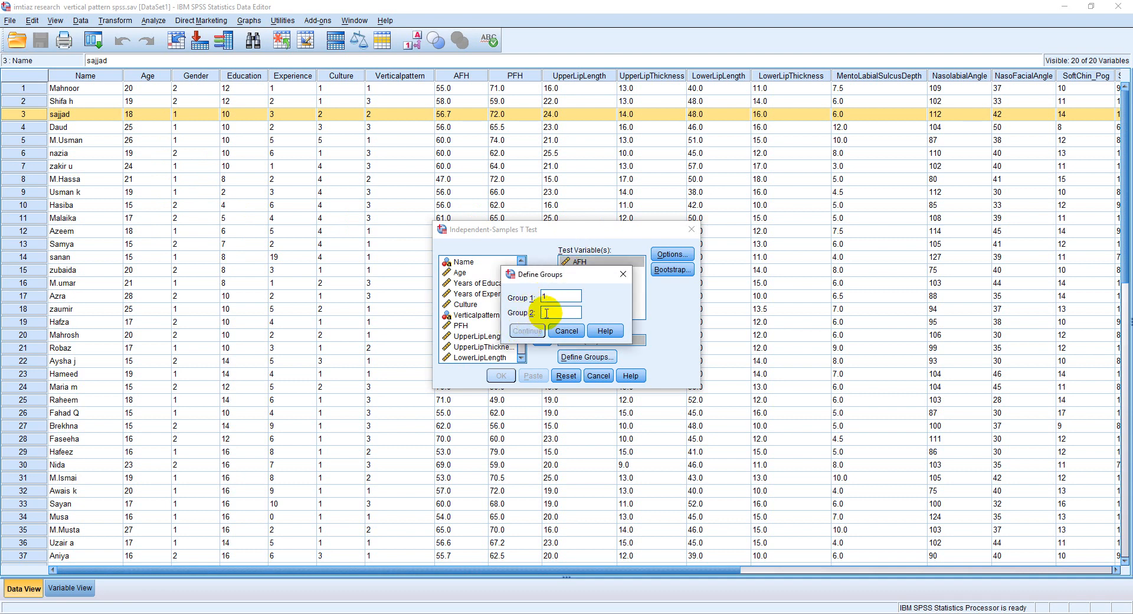
pyautogui.write('2')
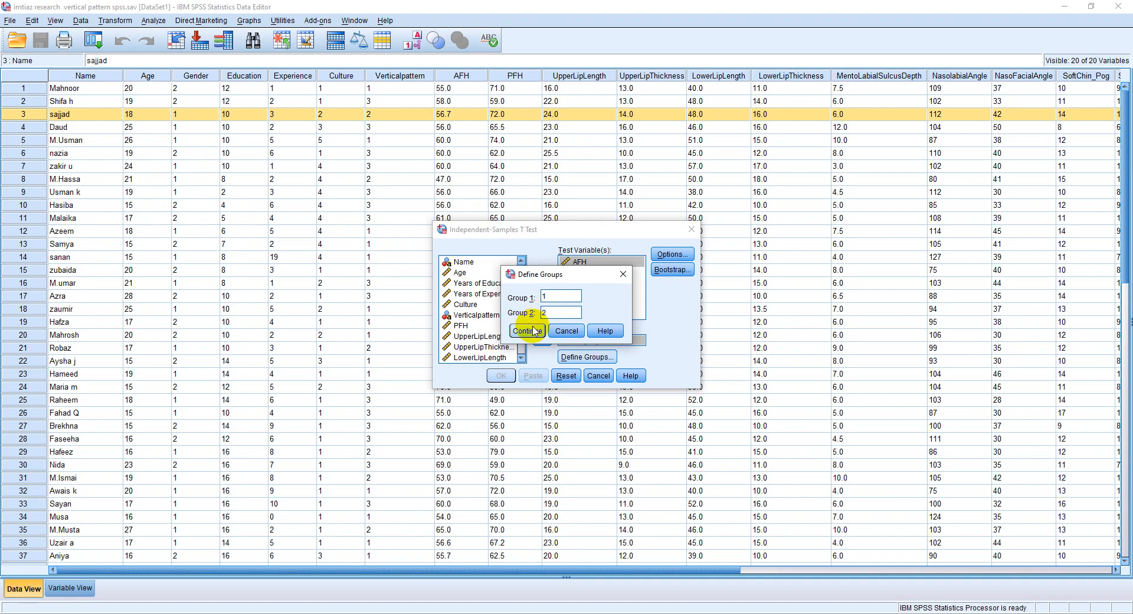
pyautogui.click(534, 330)
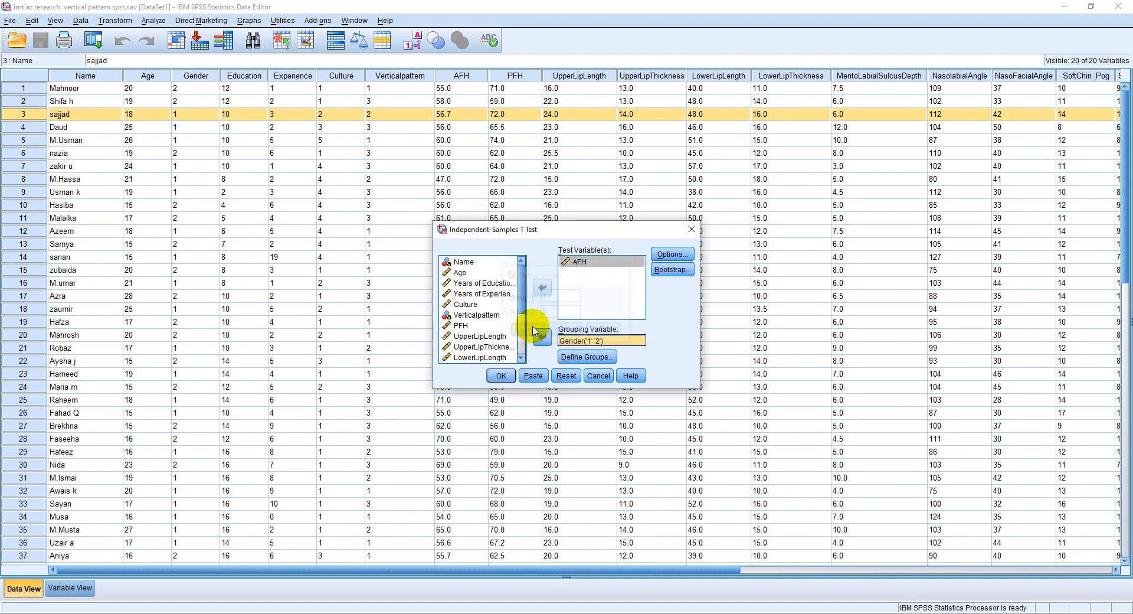
pyautogui.click(598, 342)
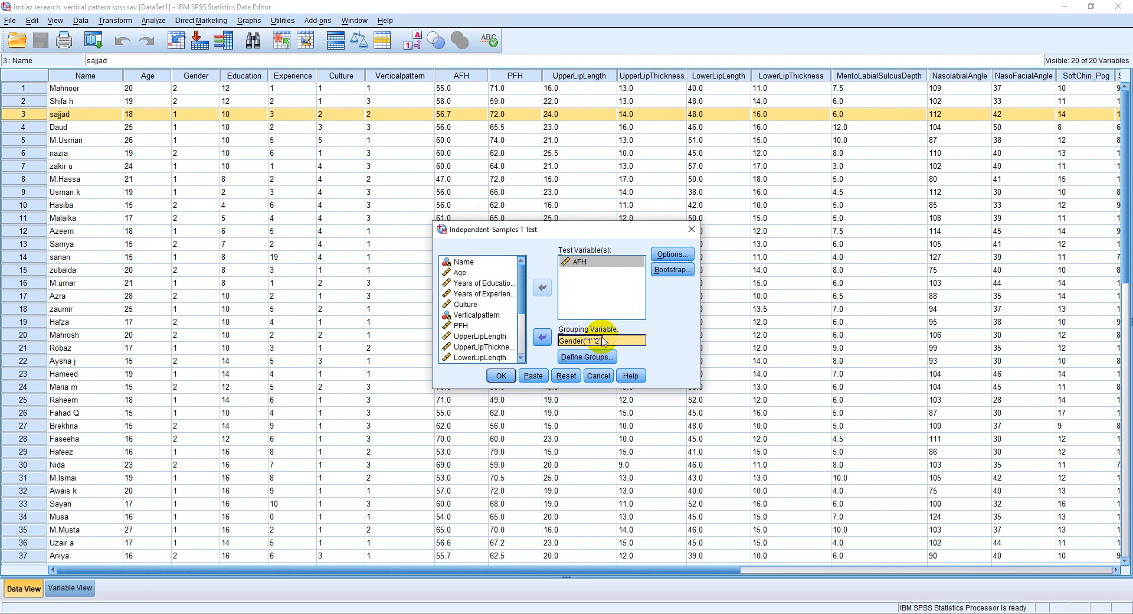
# Step: Accept the 95% confidence interval with cases excluded analysis by analysis, and run the t test
pyautogui.click(661, 255)
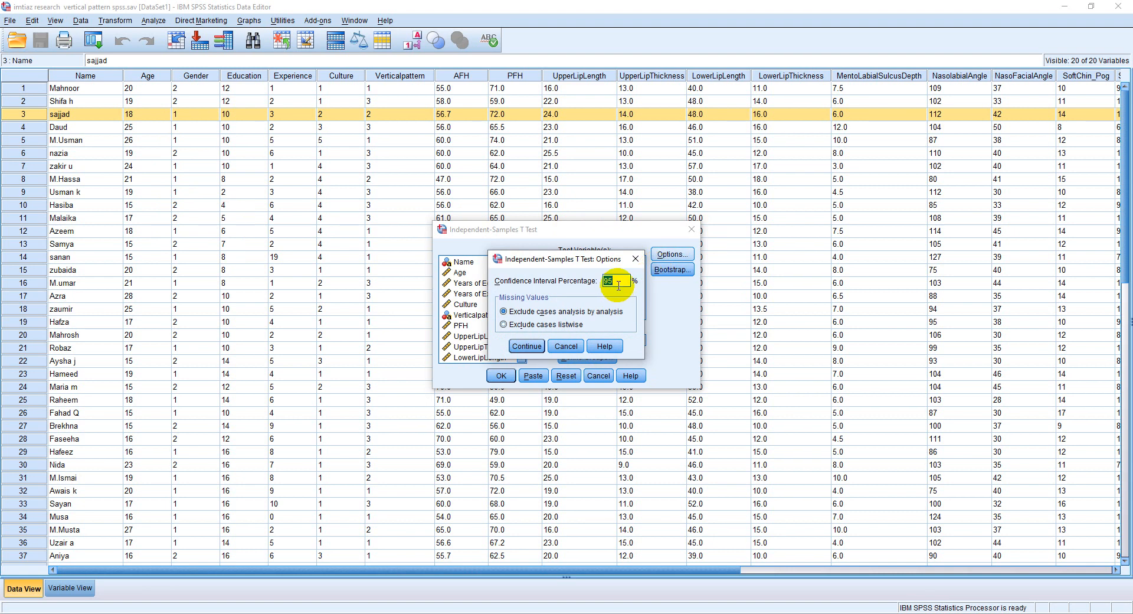
pyautogui.click(524, 347)
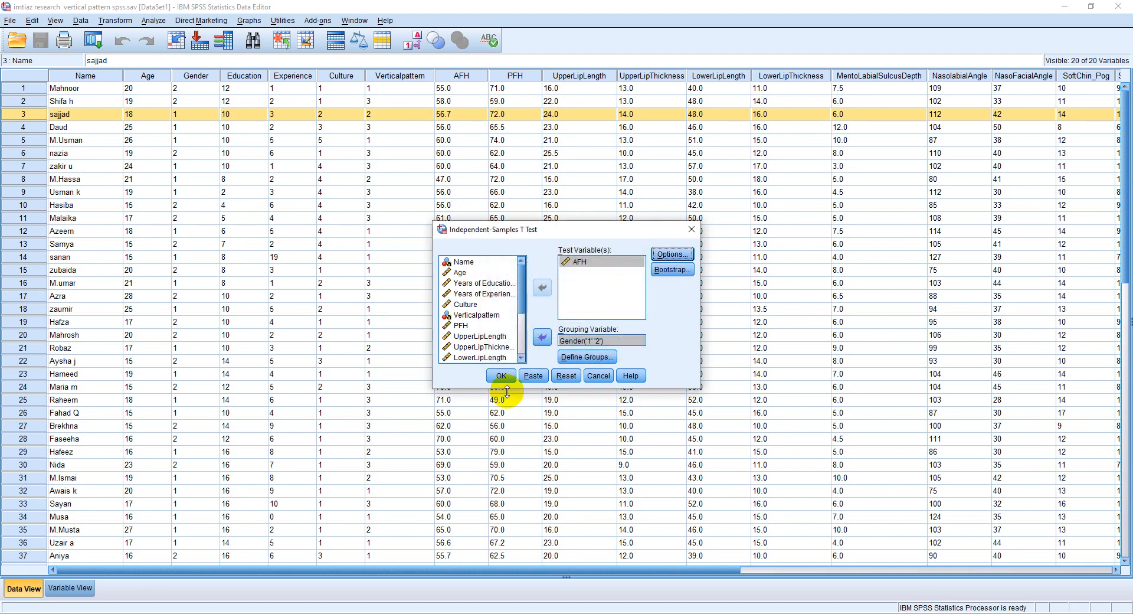
pyautogui.click(502, 378)
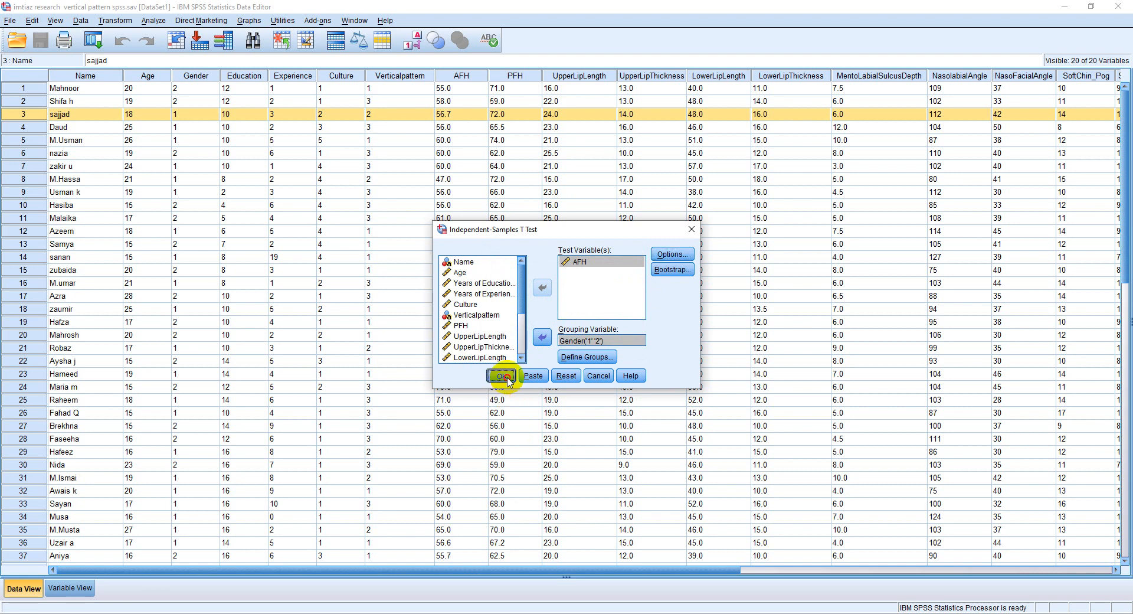
# Step: Examine the Group Statistics table by gender and the AFH rows of the Independent Samples Test table
pyautogui.click(898, 103)
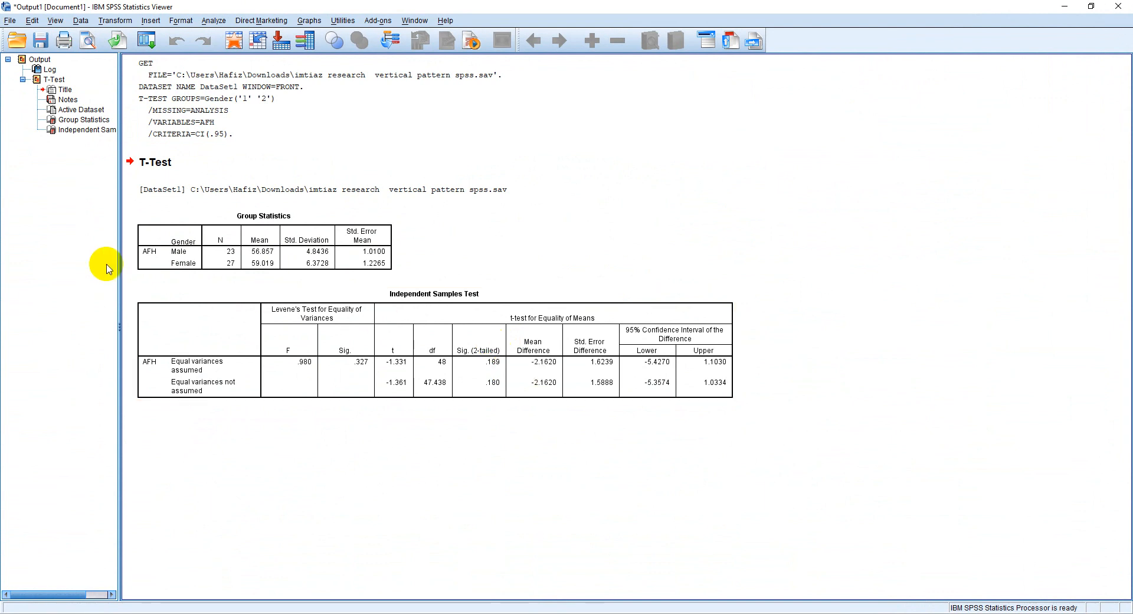
pyautogui.click(257, 219)
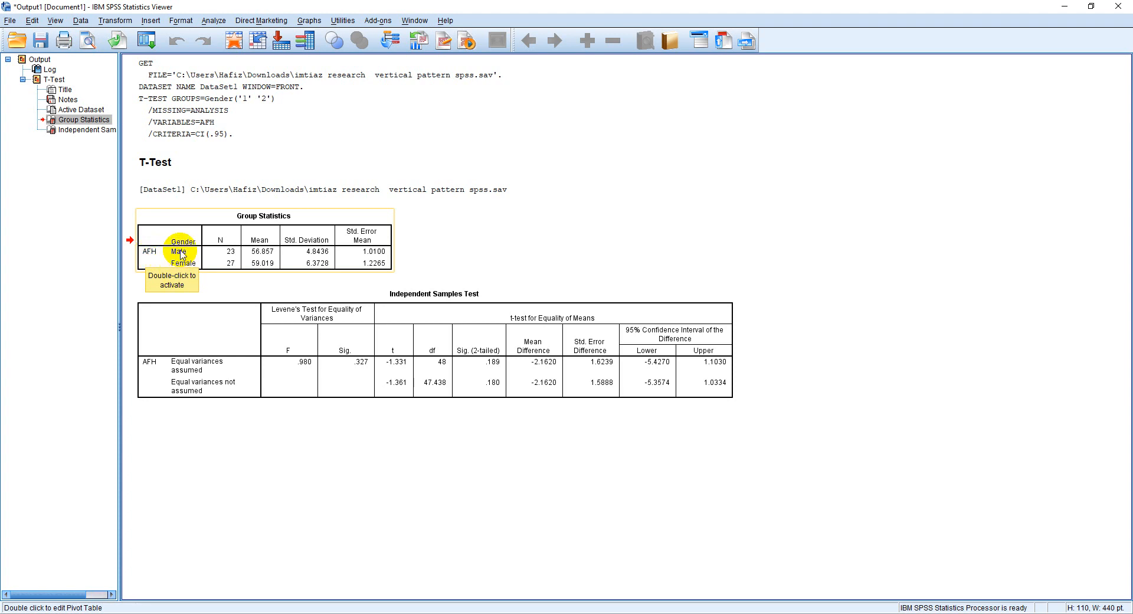
pyautogui.click(234, 255)
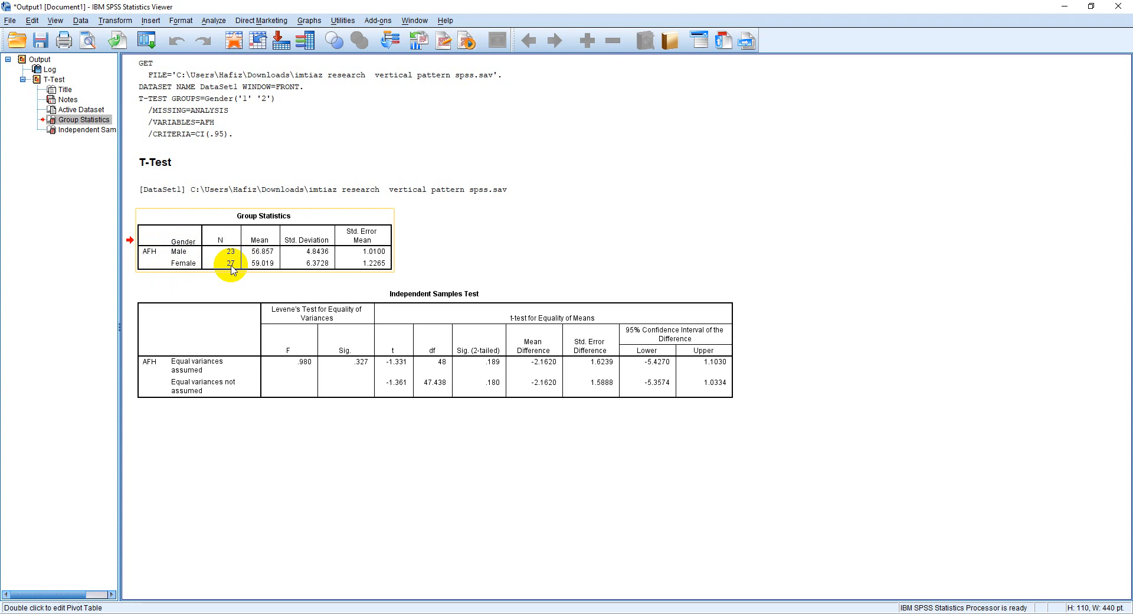
pyautogui.click(231, 269)
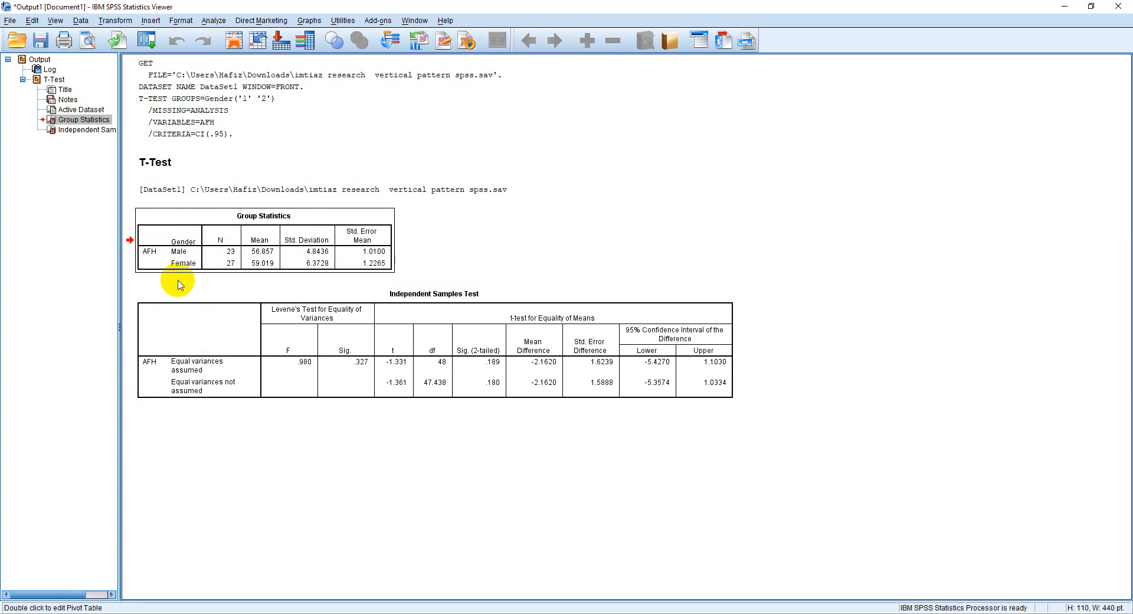
pyautogui.click(149, 364)
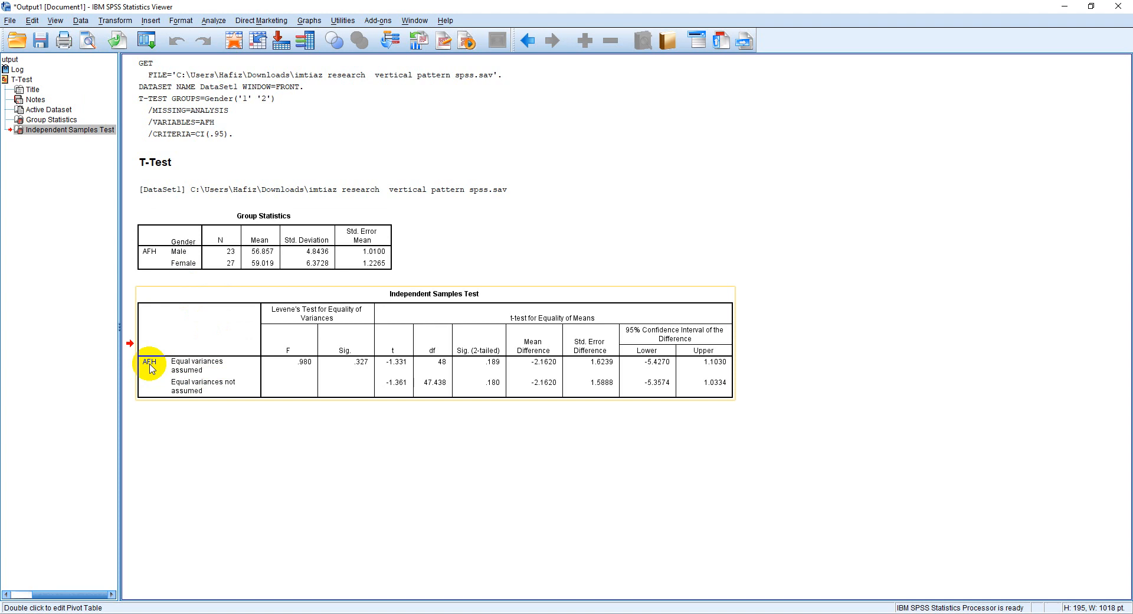
pyautogui.click(210, 370)
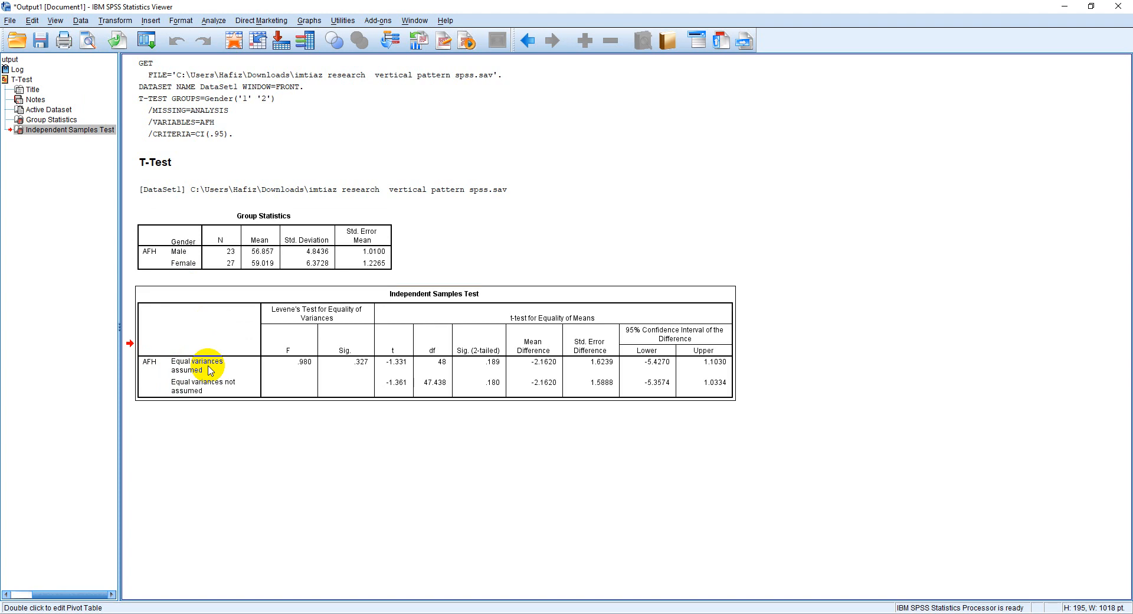